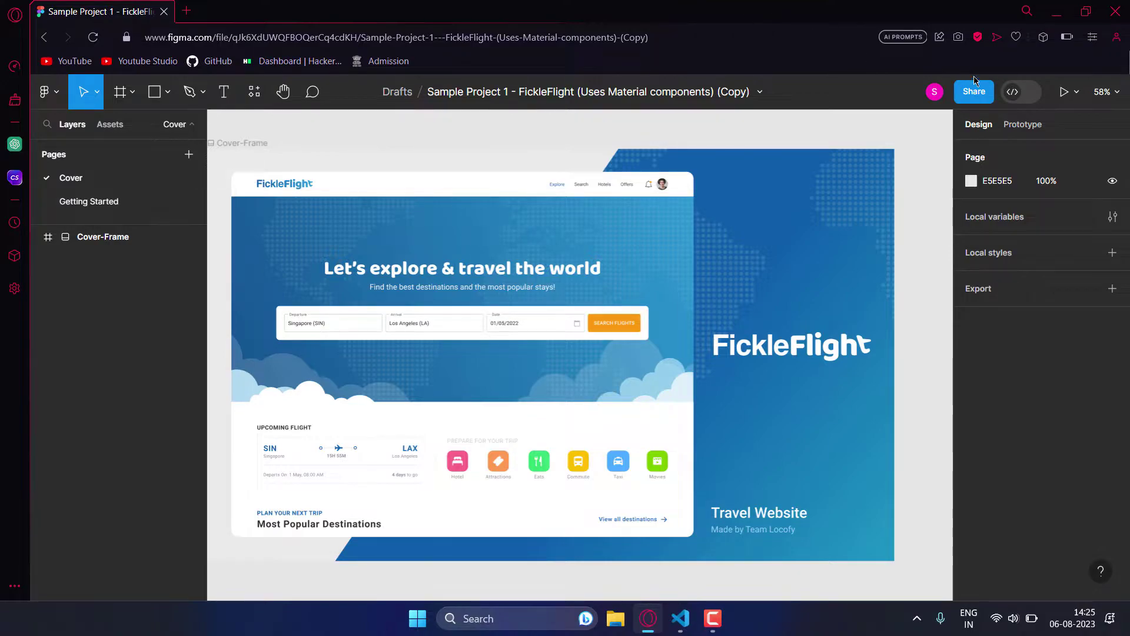
# Turn on Dev Mode, launch Locofy FREE BETA found by searching 'oco', and start Connect Account
pyautogui.click(1027, 92)
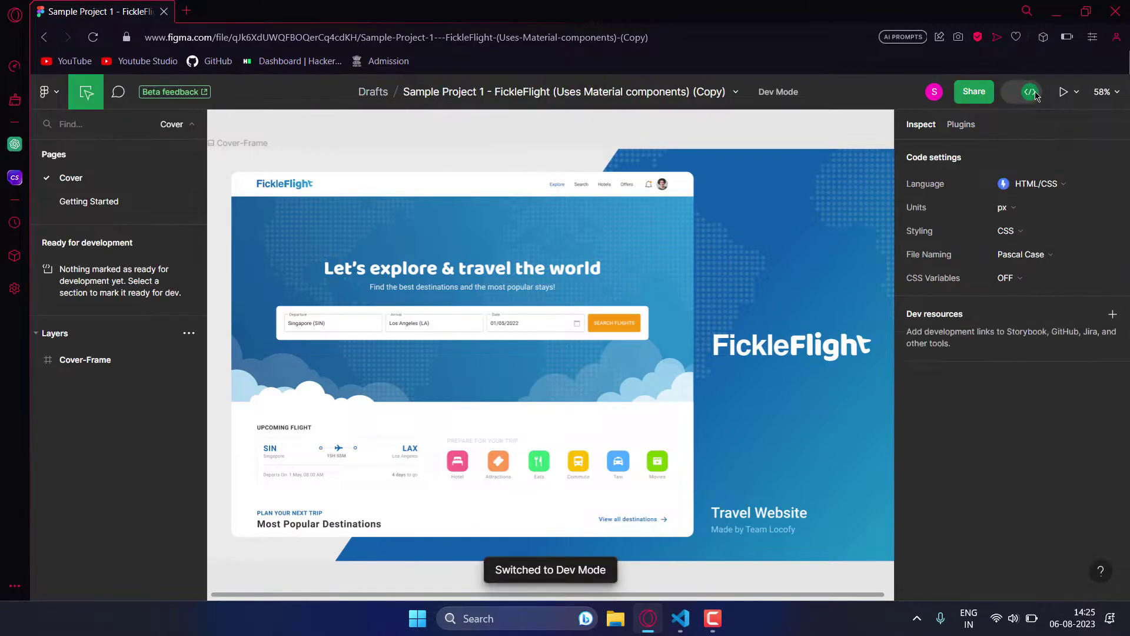
pyautogui.click(964, 127)
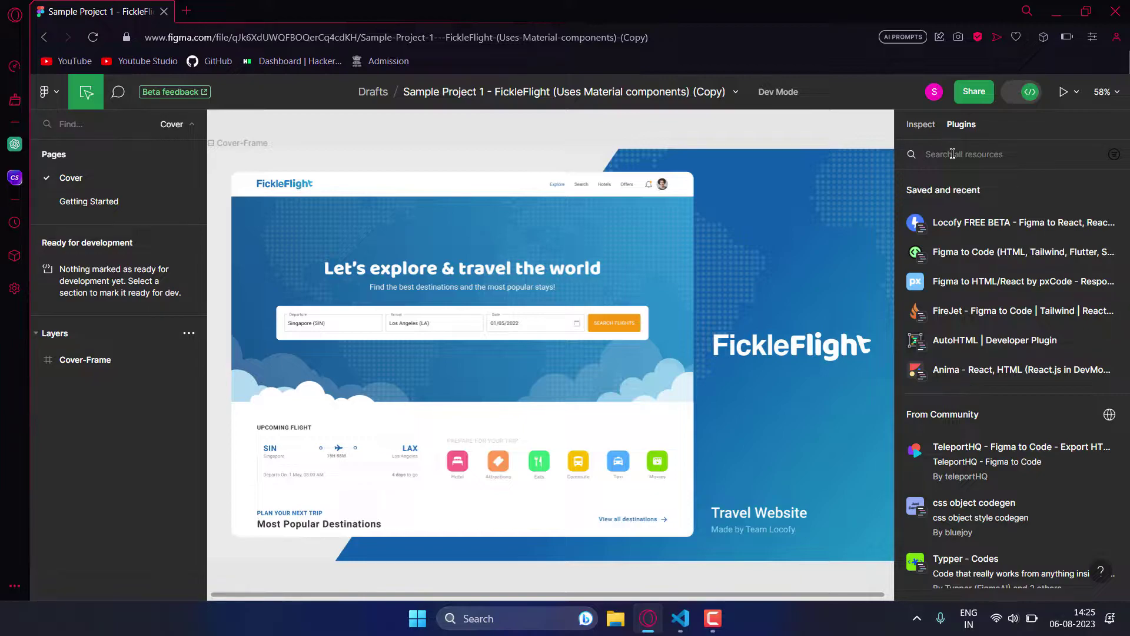
pyautogui.click(953, 153)
pyautogui.write('oco')
pyautogui.click(950, 222)
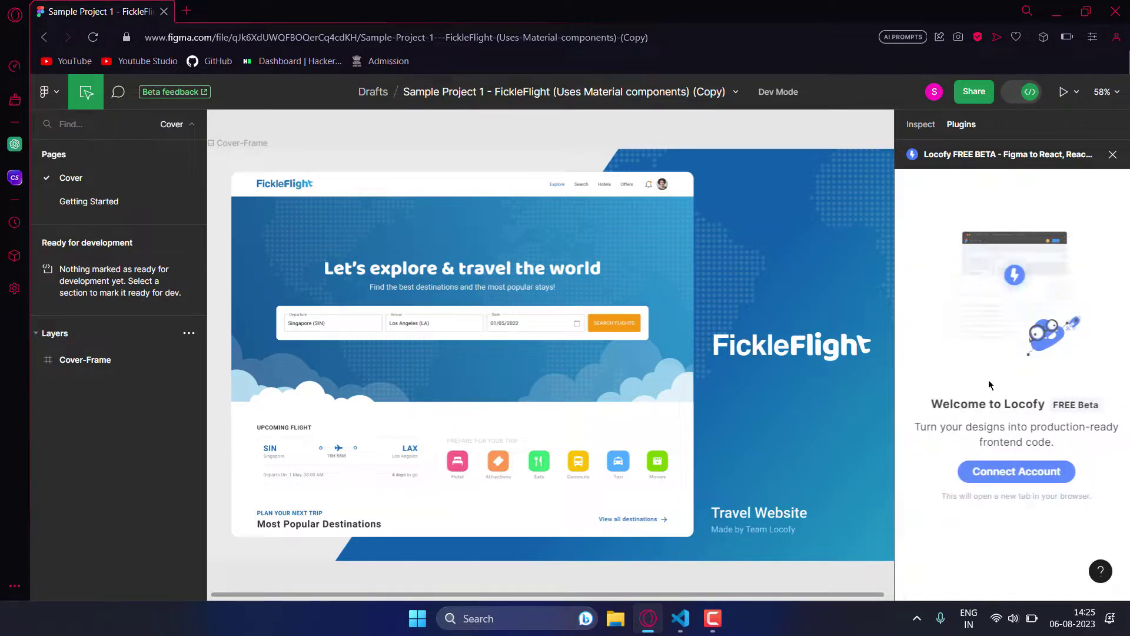
pyautogui.click(988, 477)
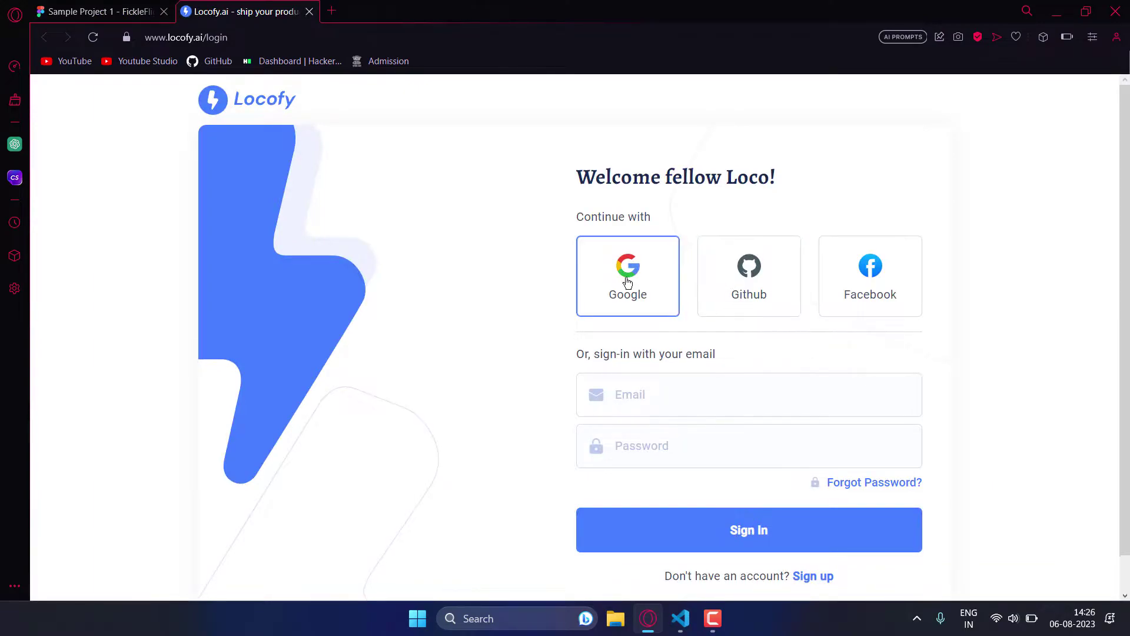
# Sign in to Locofy with a Google account, then close the login tab to return to Figma
pyautogui.click(628, 282)
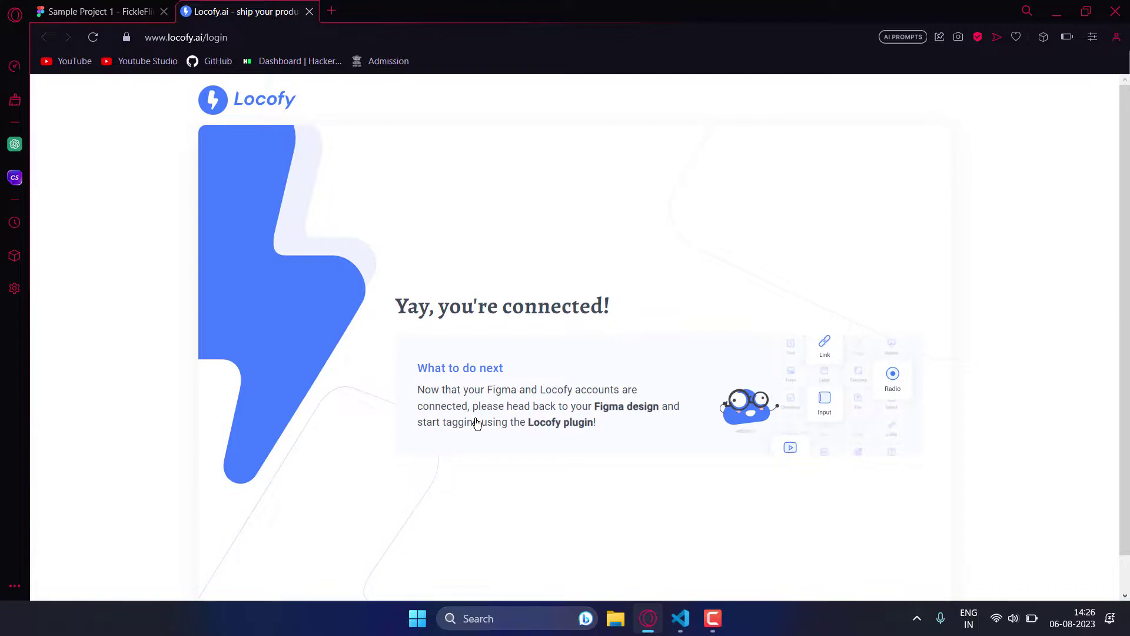
pyautogui.hotkey('ctrl', 'w')
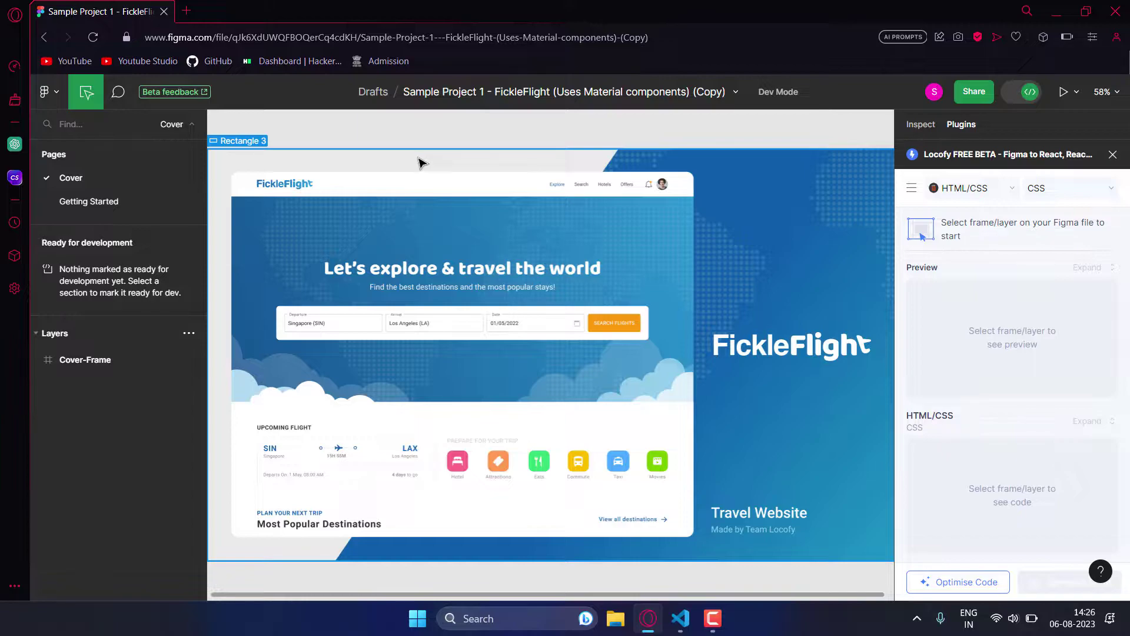
# Open the weather React App from history in a new tab, search 'pune', then close the tab
pyautogui.click(186, 10)
pyautogui.write('sarthakrathi.github.io/resume/')
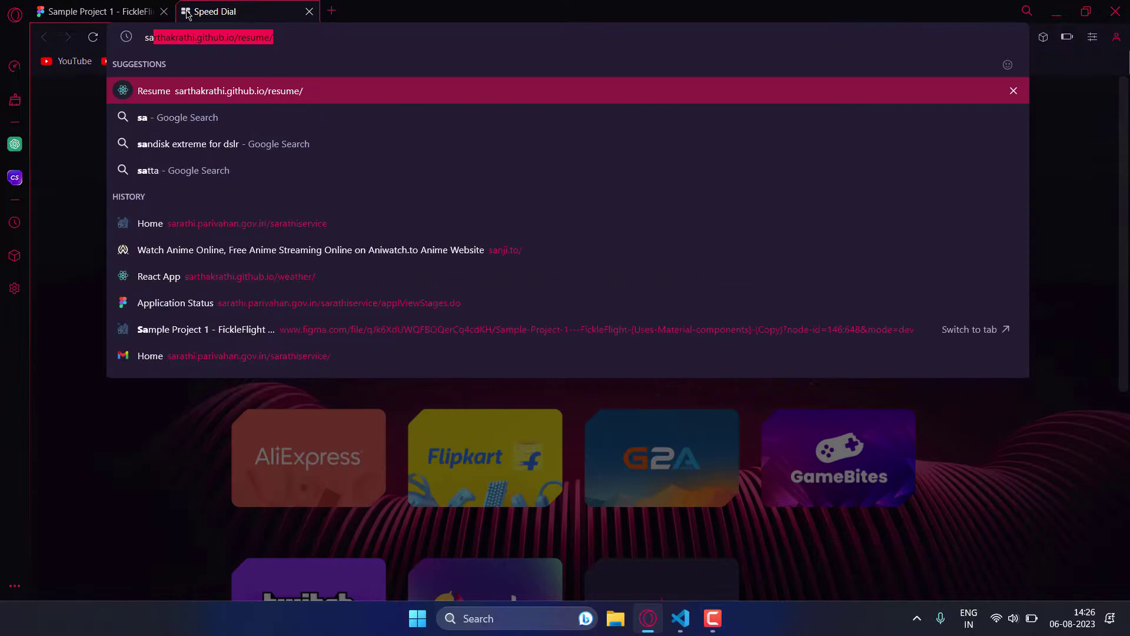
pyautogui.press('Down')
pyautogui.press('Down')
pyautogui.press('Down')
pyautogui.press('Down')
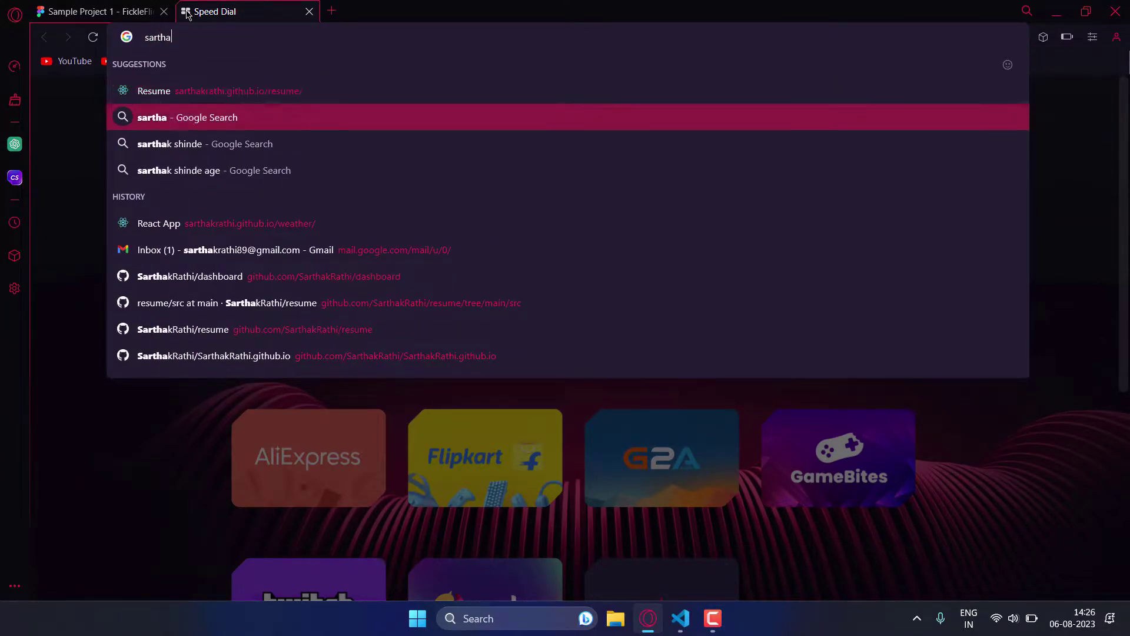
pyautogui.press('Return')
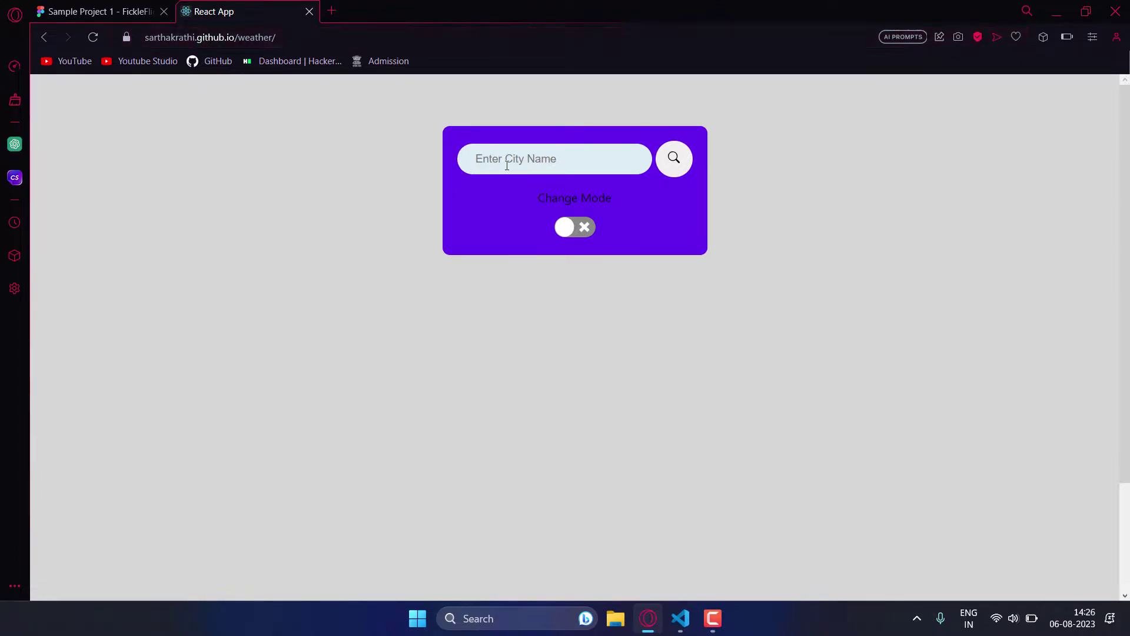
pyautogui.write('pune')
pyautogui.press('Return')
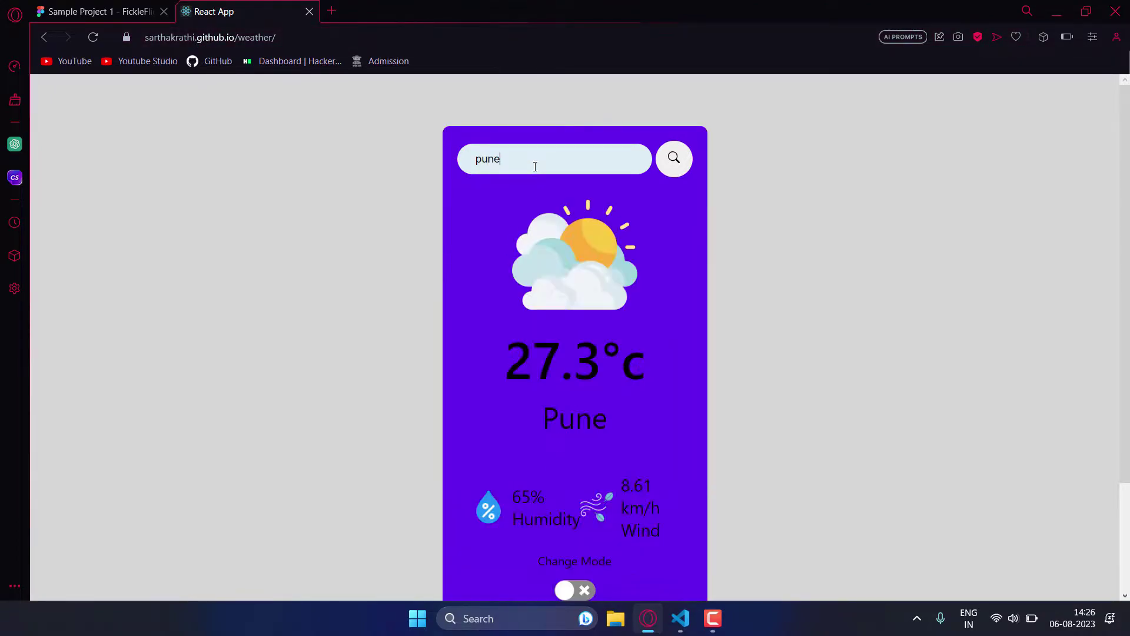
pyautogui.hotkey('ctrl', 'w')
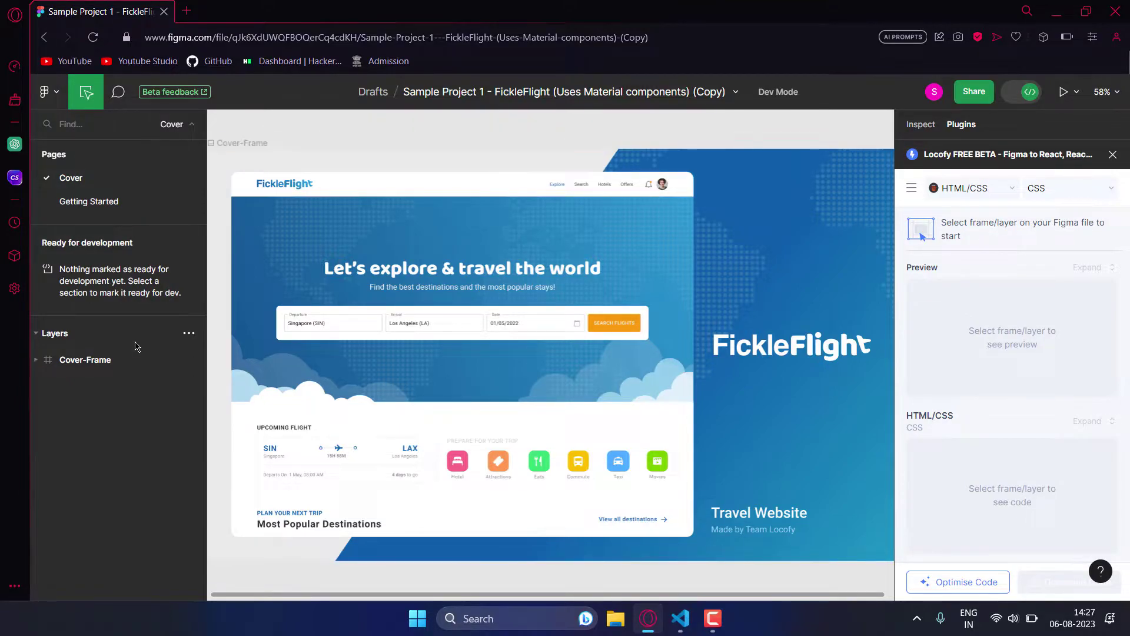
# Select Cover-Frame for Locofy, then inspect its Search Container and Rectangle 3 layers
pyautogui.click(135, 363)
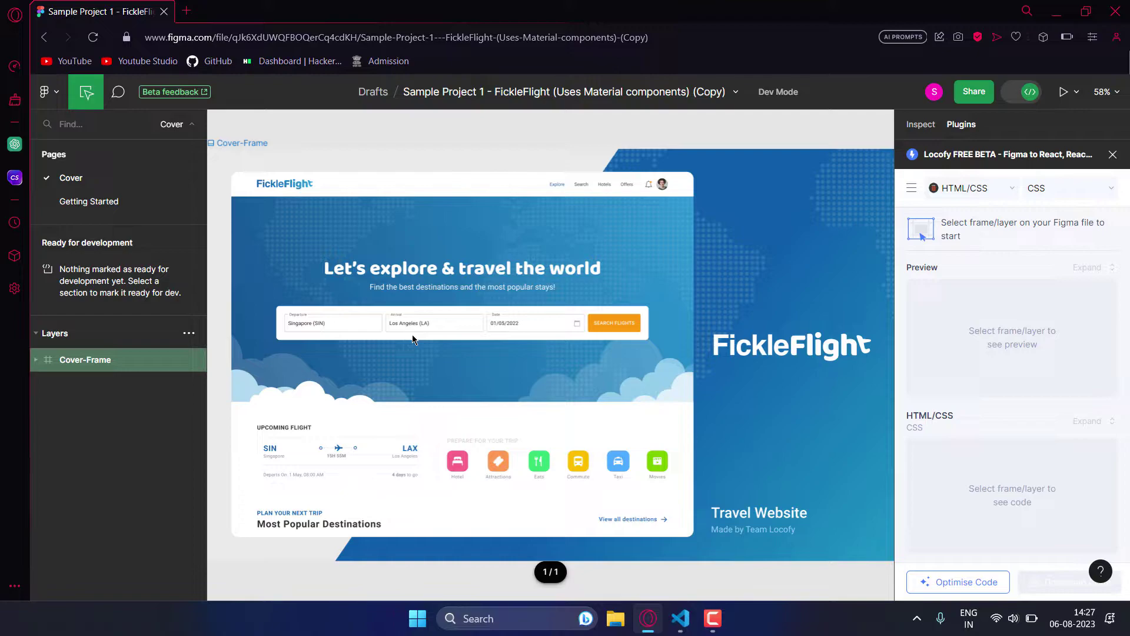
pyautogui.scroll(-5, 687, 353)
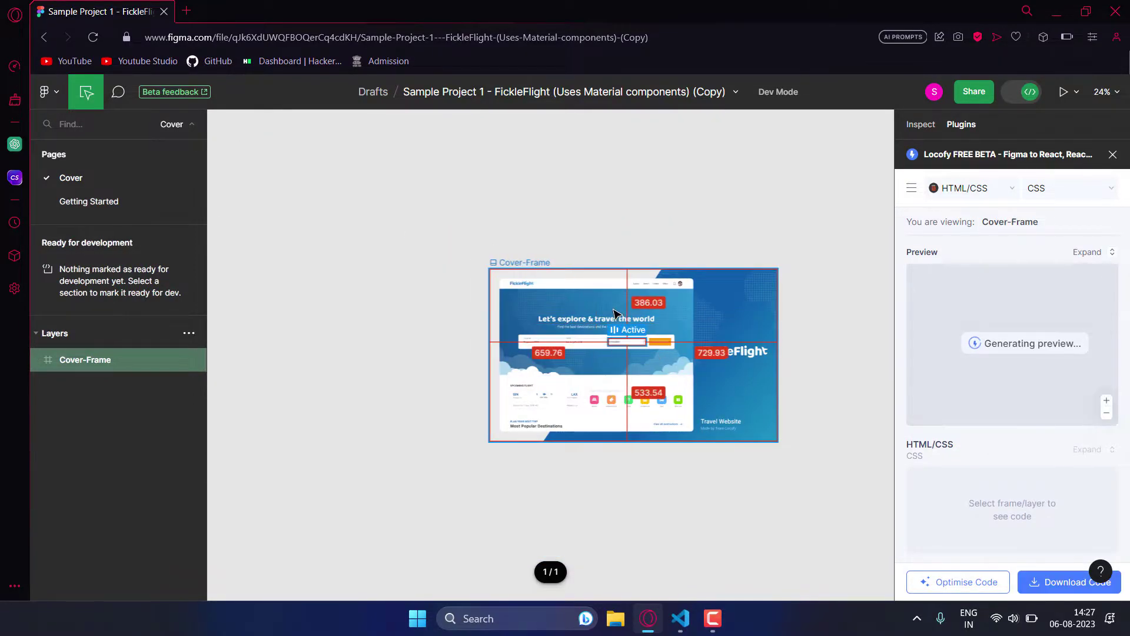
pyautogui.click(676, 317)
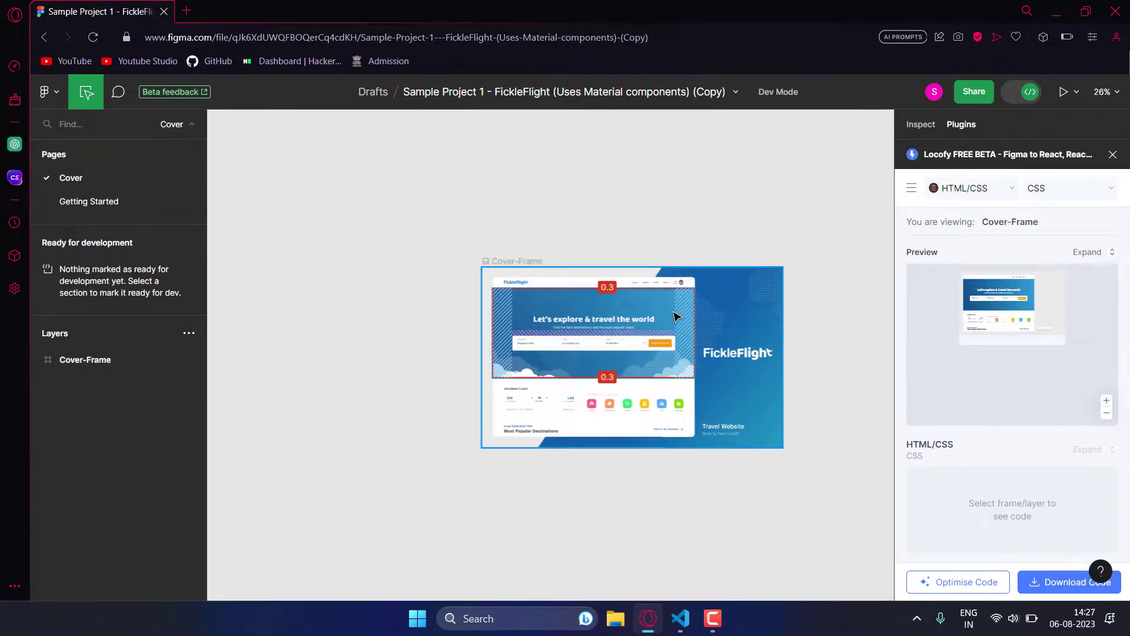
pyautogui.scroll(3, 674, 313)
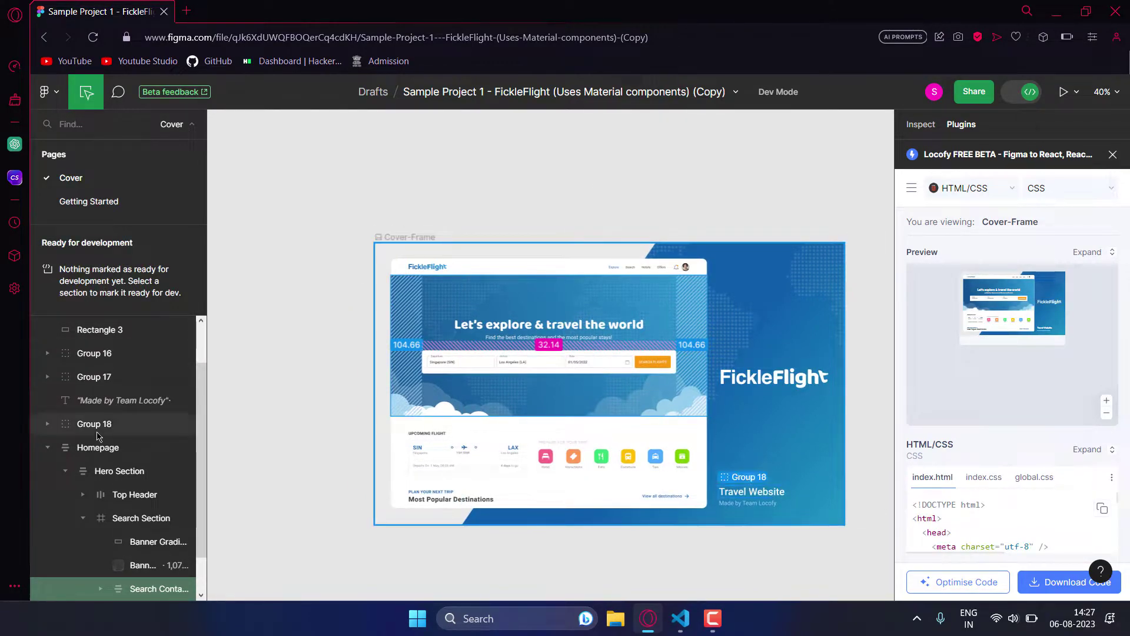
pyautogui.click(426, 254)
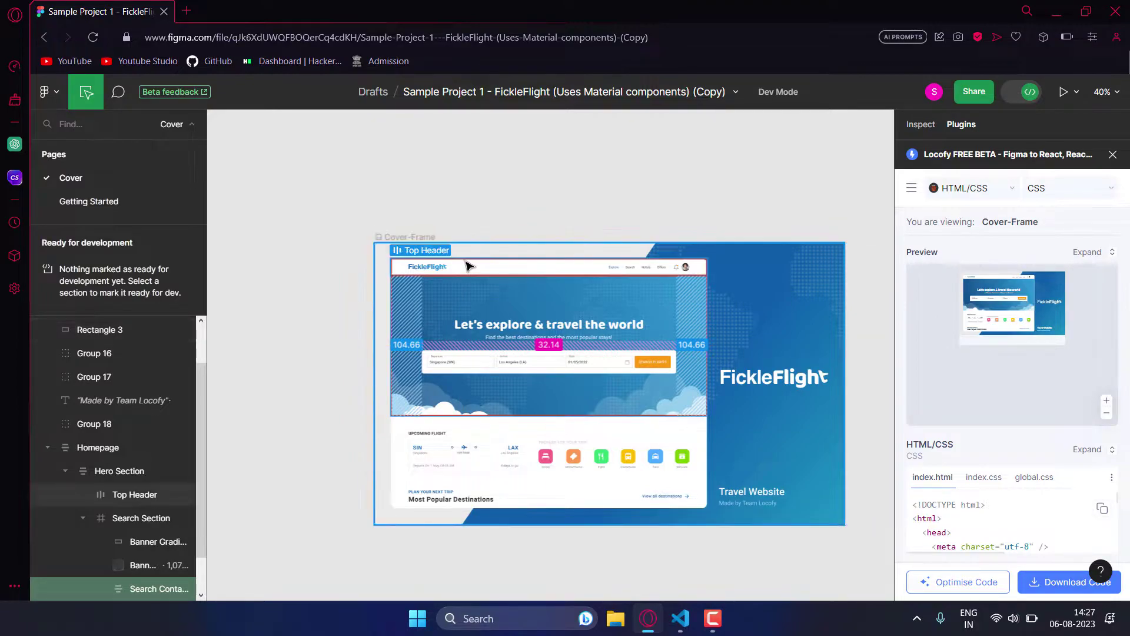
pyautogui.click(414, 257)
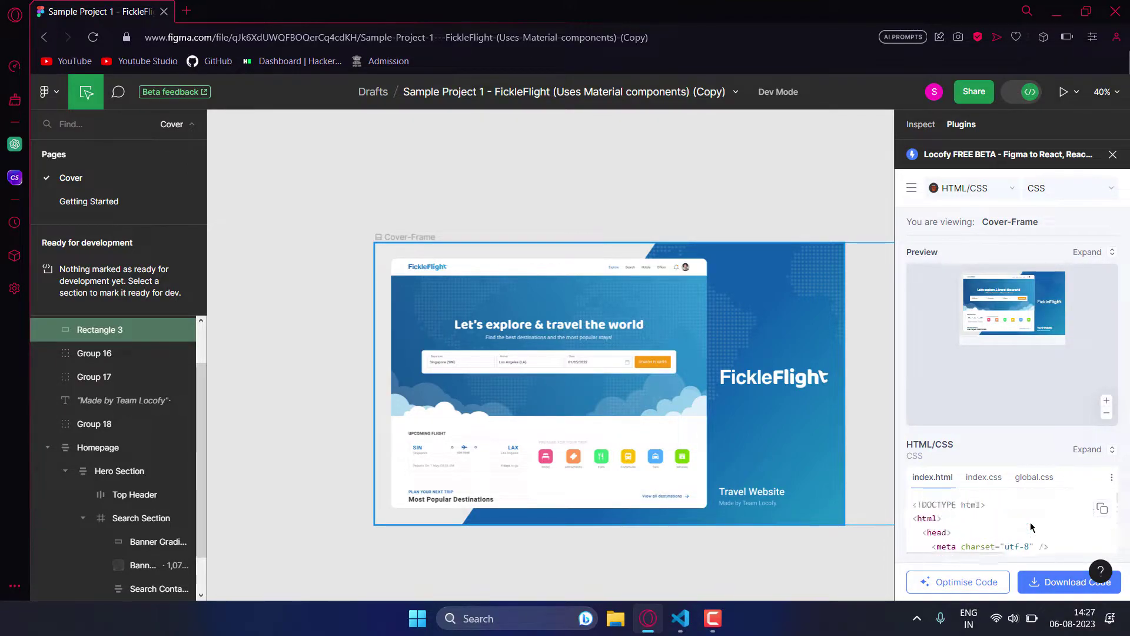
# Try the React export framework and its settings, then switch the export back to HTML/CSS
pyautogui.click(957, 187)
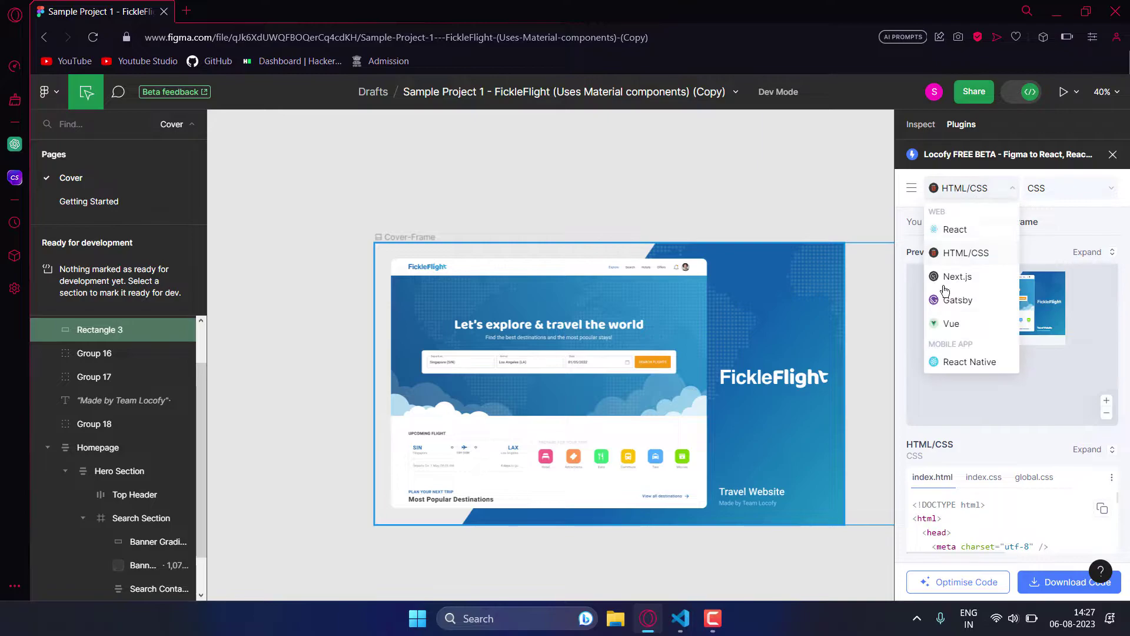
pyautogui.click(956, 231)
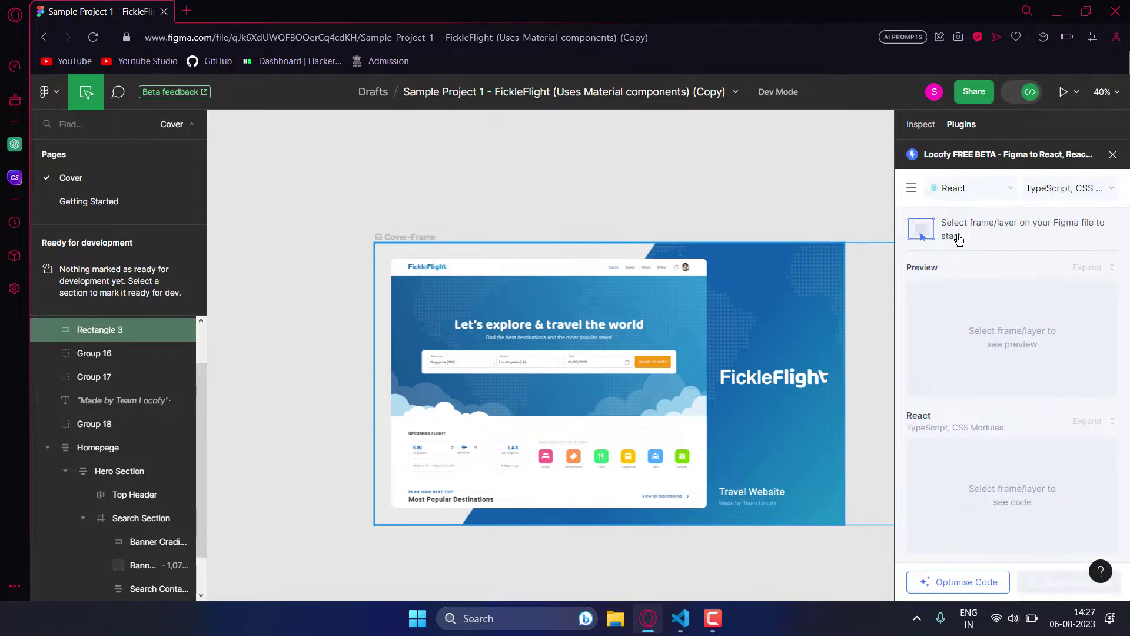
pyautogui.click(1107, 190)
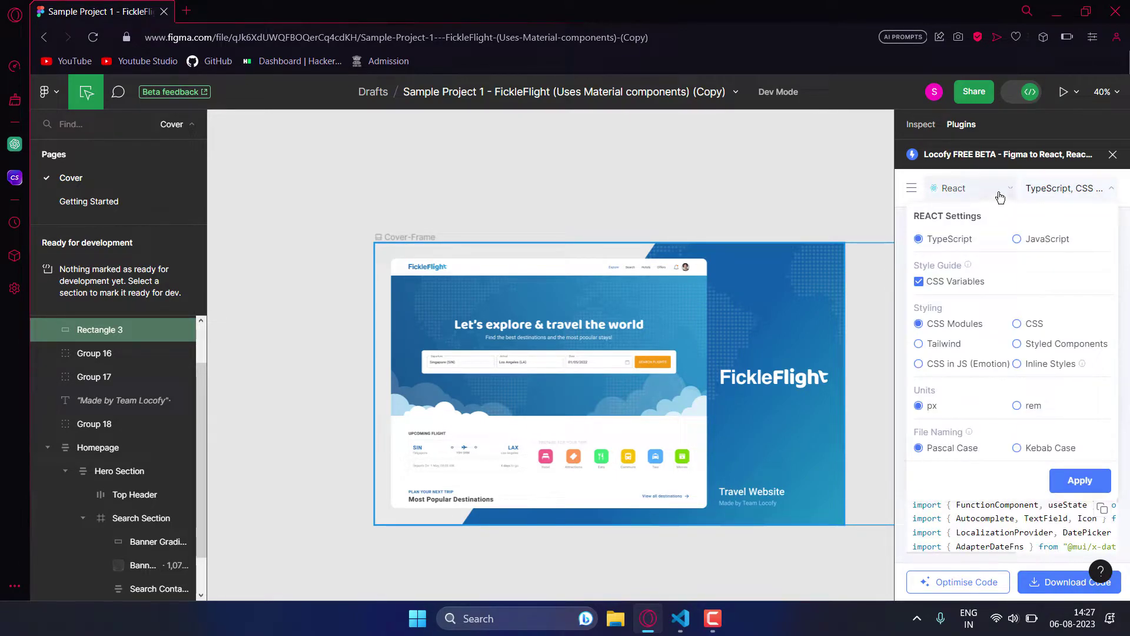
pyautogui.click(959, 188)
pyautogui.click(960, 255)
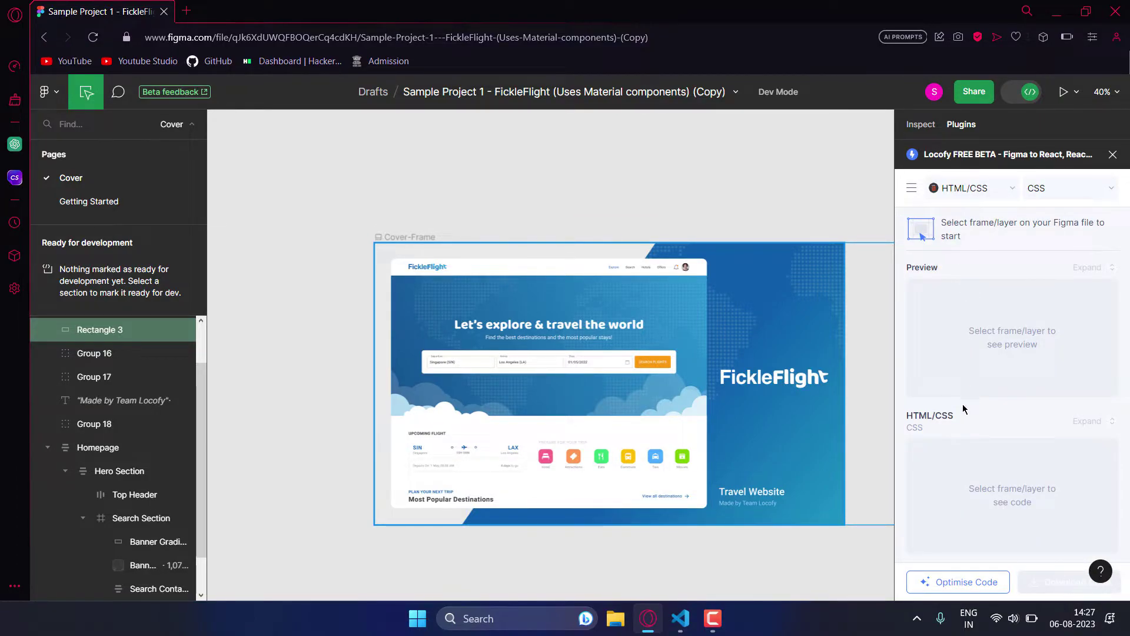
# Copy the generated index.html code to the clipboard
pyautogui.scroll(2, 961, 499)
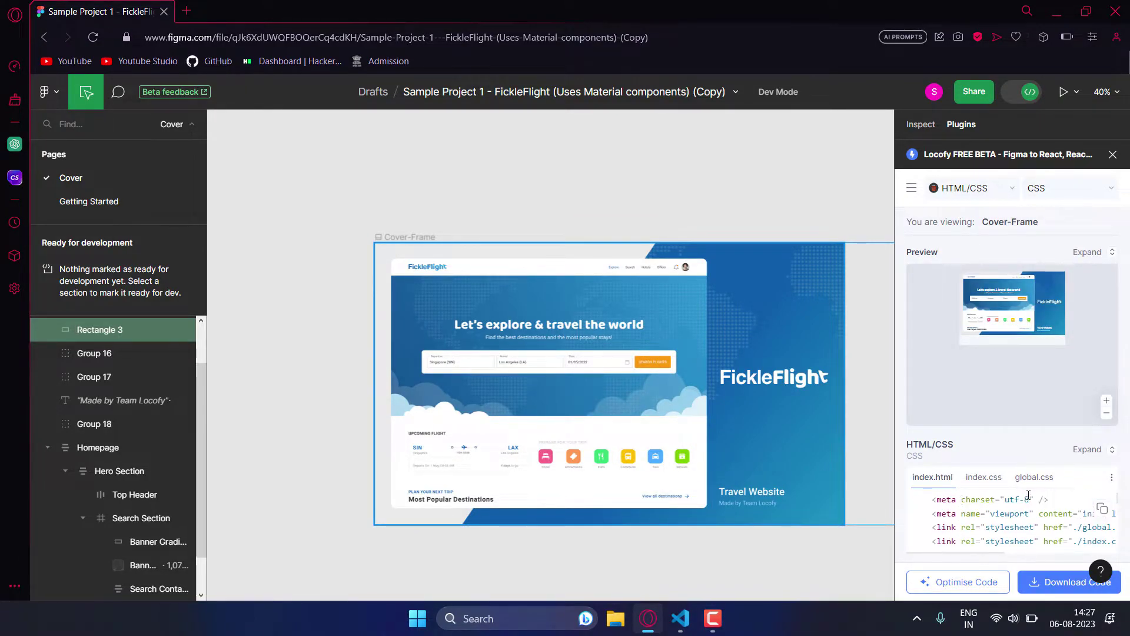
pyautogui.click(1102, 510)
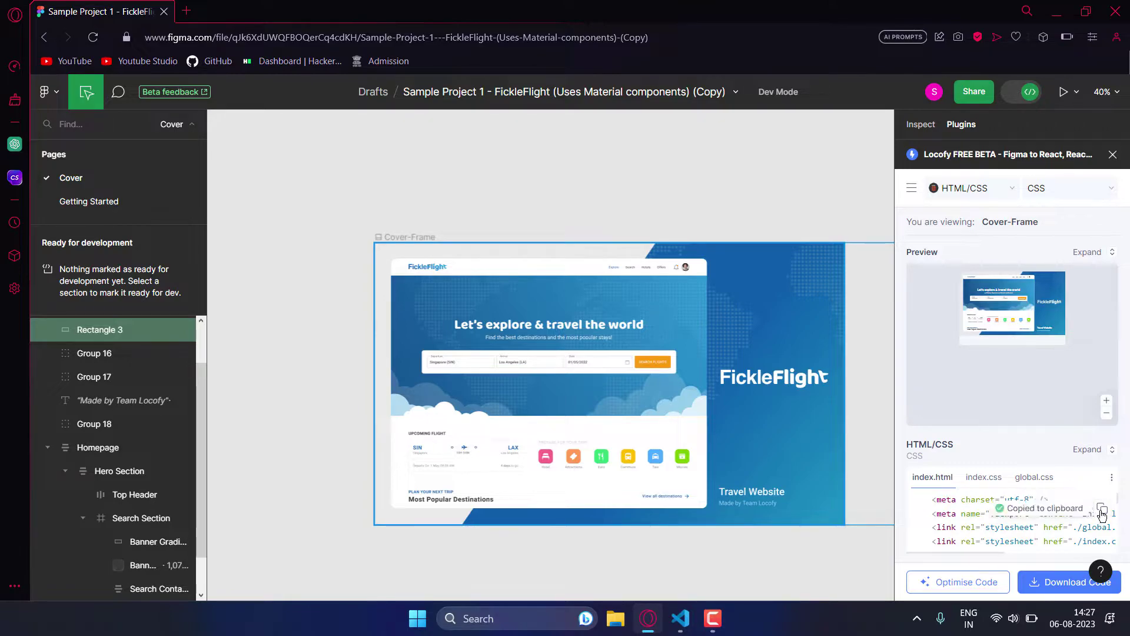
pyautogui.hotkey('alt', 'Tab')
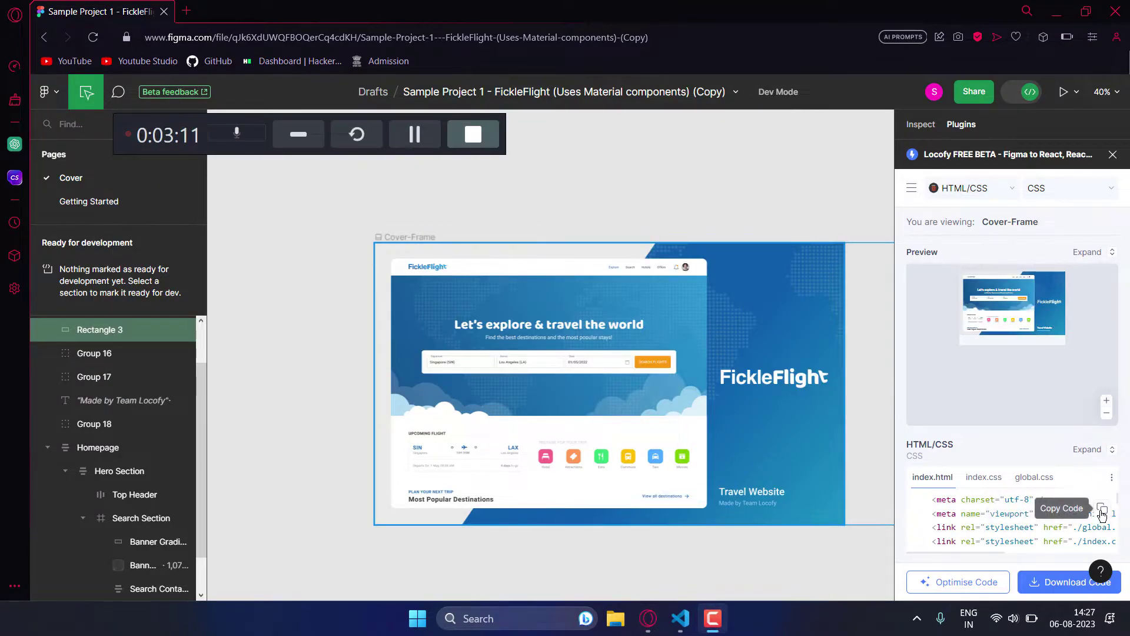
# Create index.html in the Test folder with the pasted markup, save it, and serve it with Go Live
pyautogui.click(677, 628)
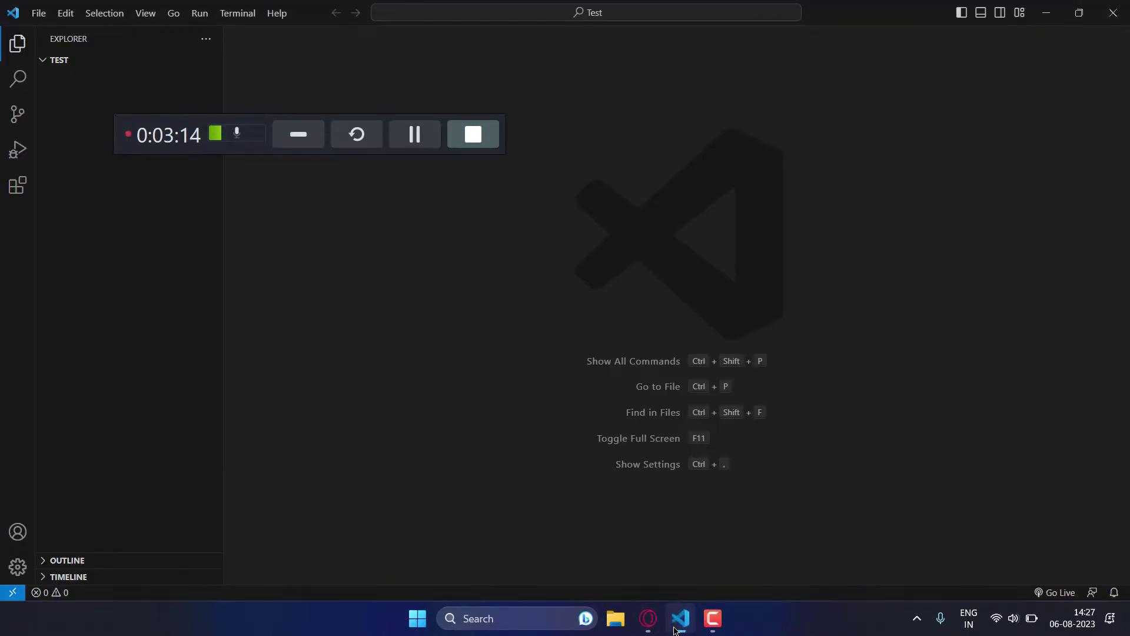
pyautogui.click(298, 134)
pyautogui.click(159, 60)
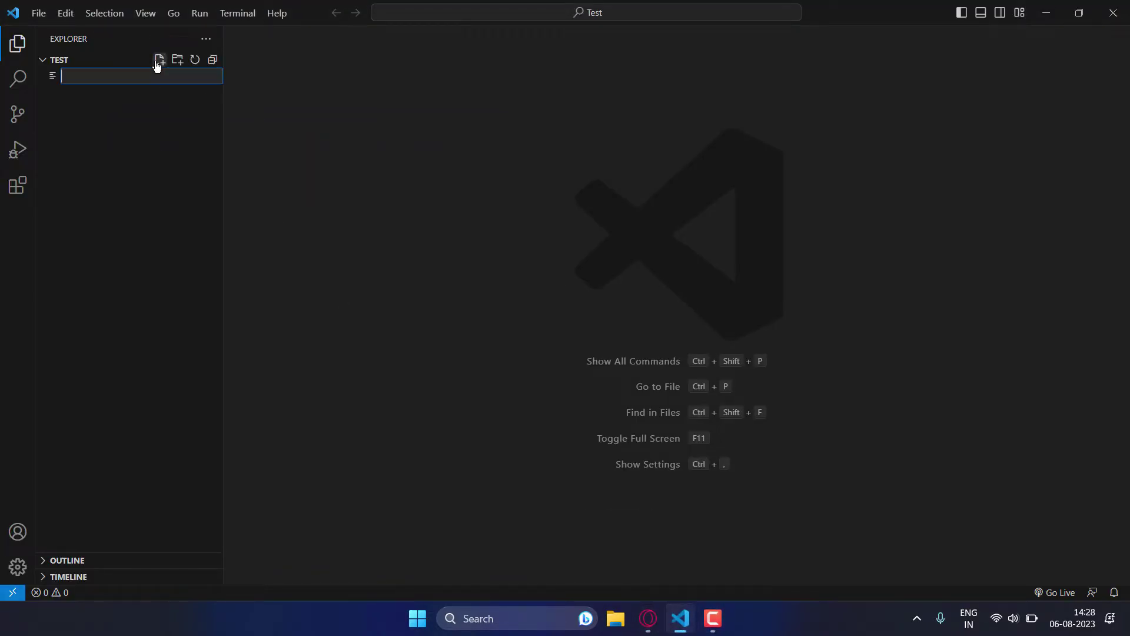
pyautogui.write('indext.html')
pyautogui.press('Return')
pyautogui.hotkey('ctrl', 'v')
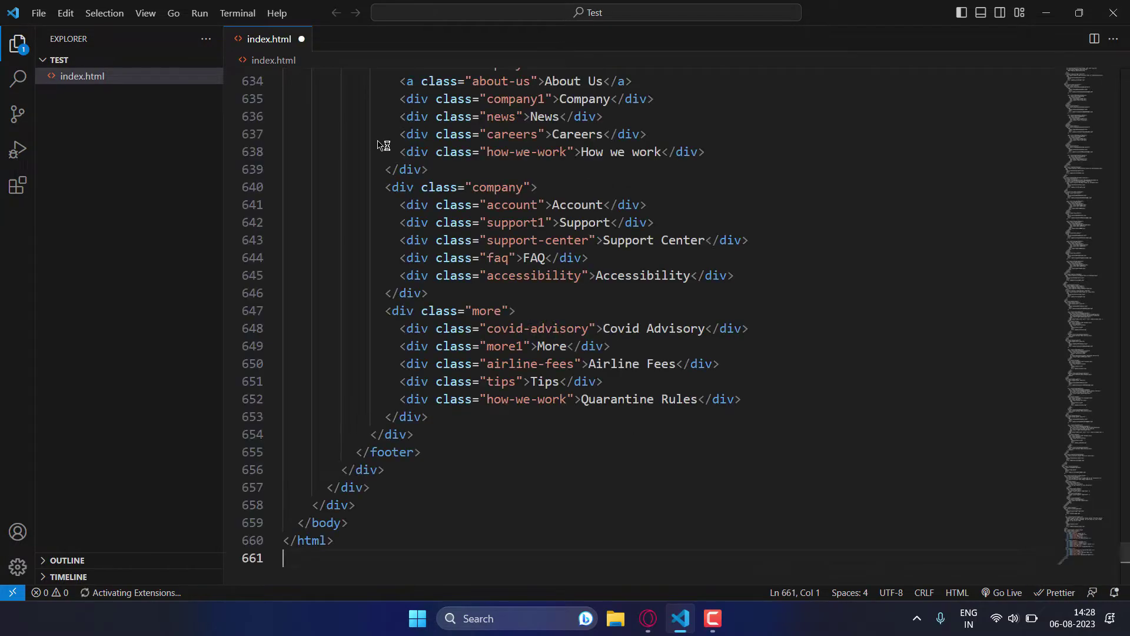
pyautogui.hotkey('ctrl', 's')
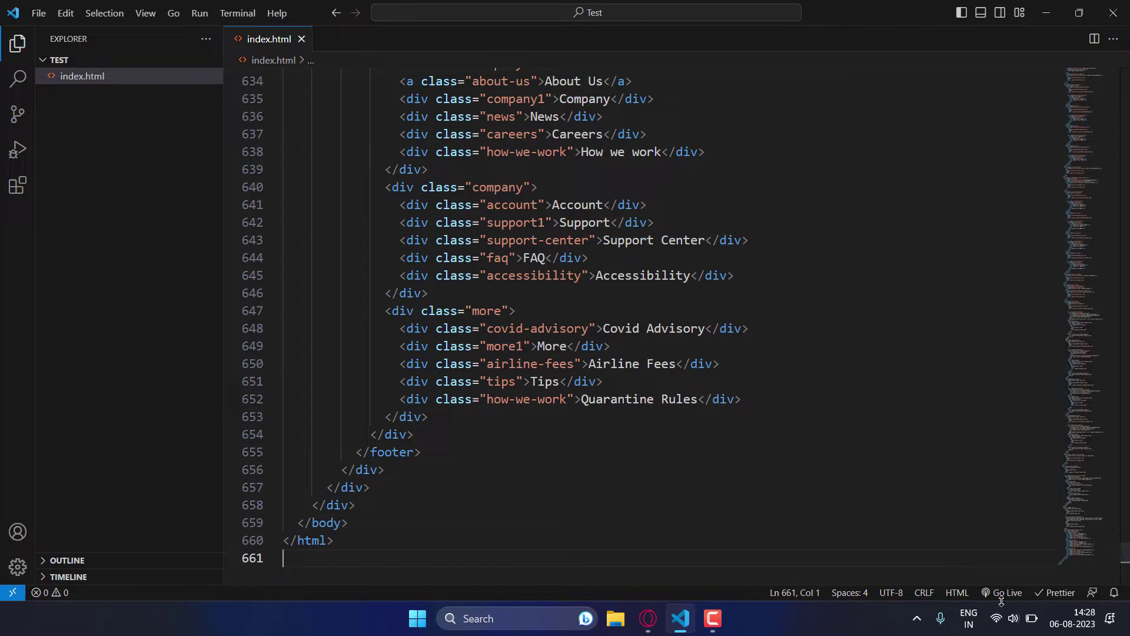
pyautogui.click(999, 593)
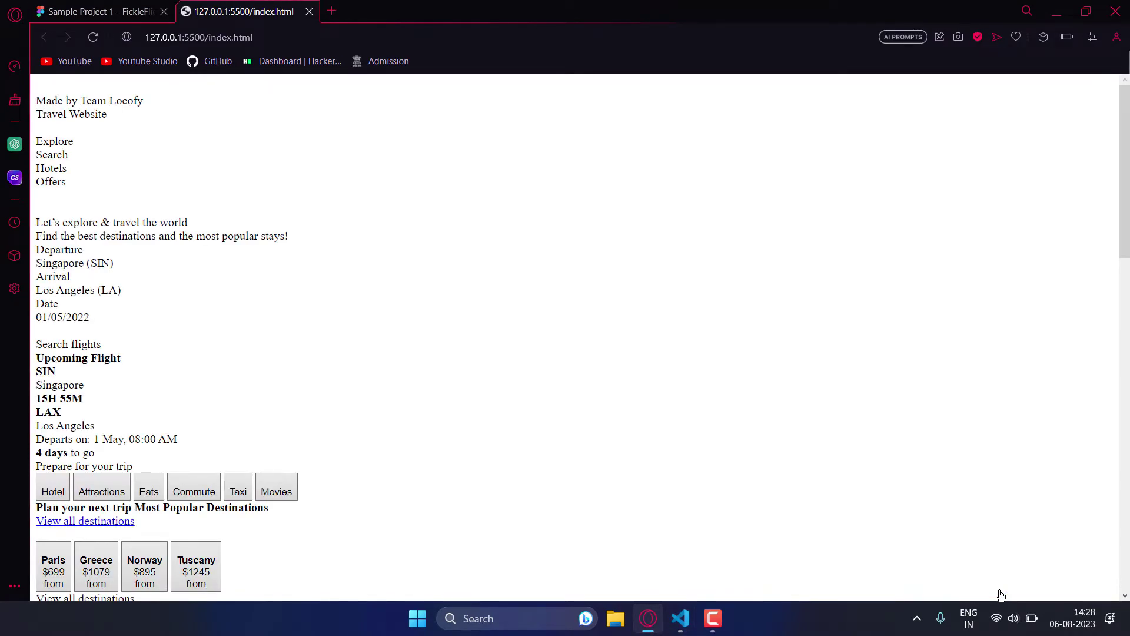
# Paste Locofy's index.css into a new <style> block before </body> in index.html
pyautogui.click(64, 6)
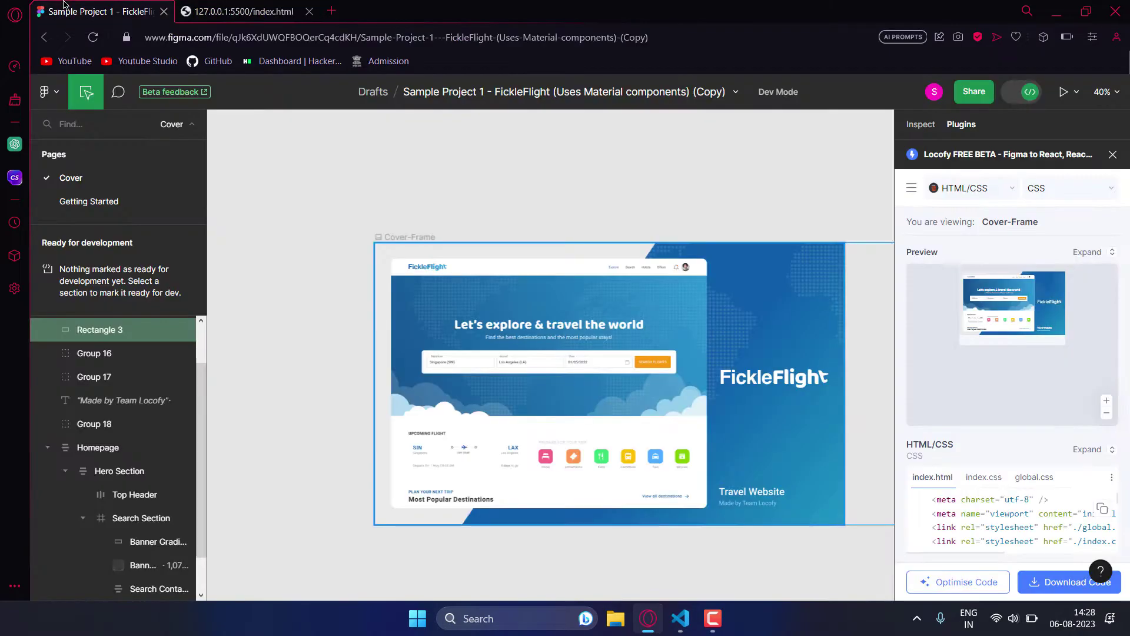
pyautogui.click(984, 477)
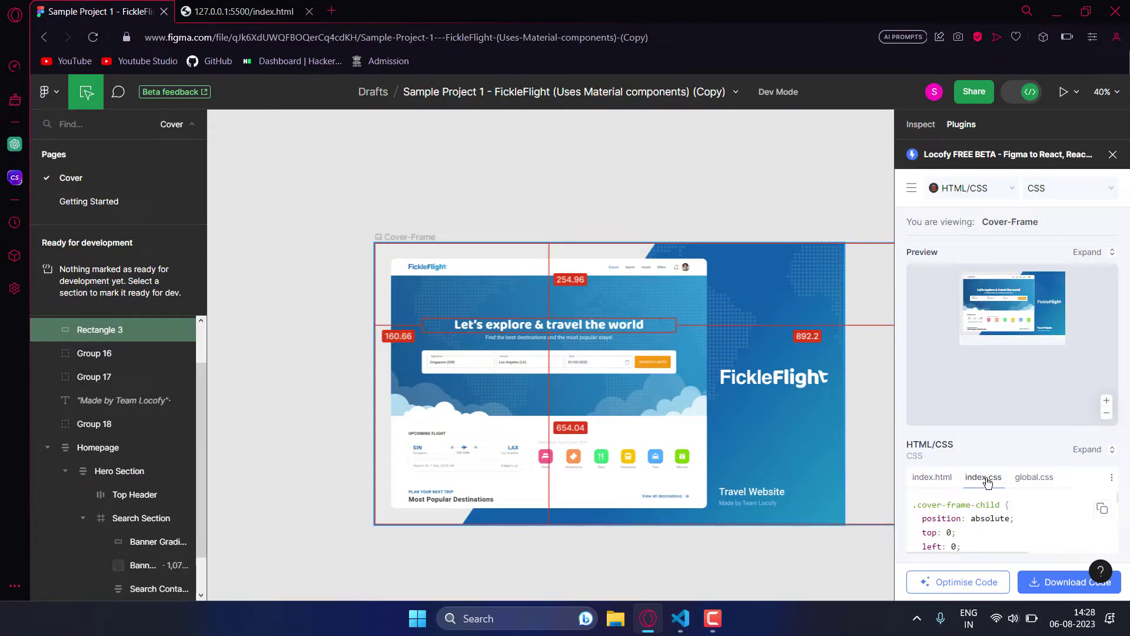
pyautogui.click(1101, 509)
pyautogui.hotkey('alt', 'Tab')
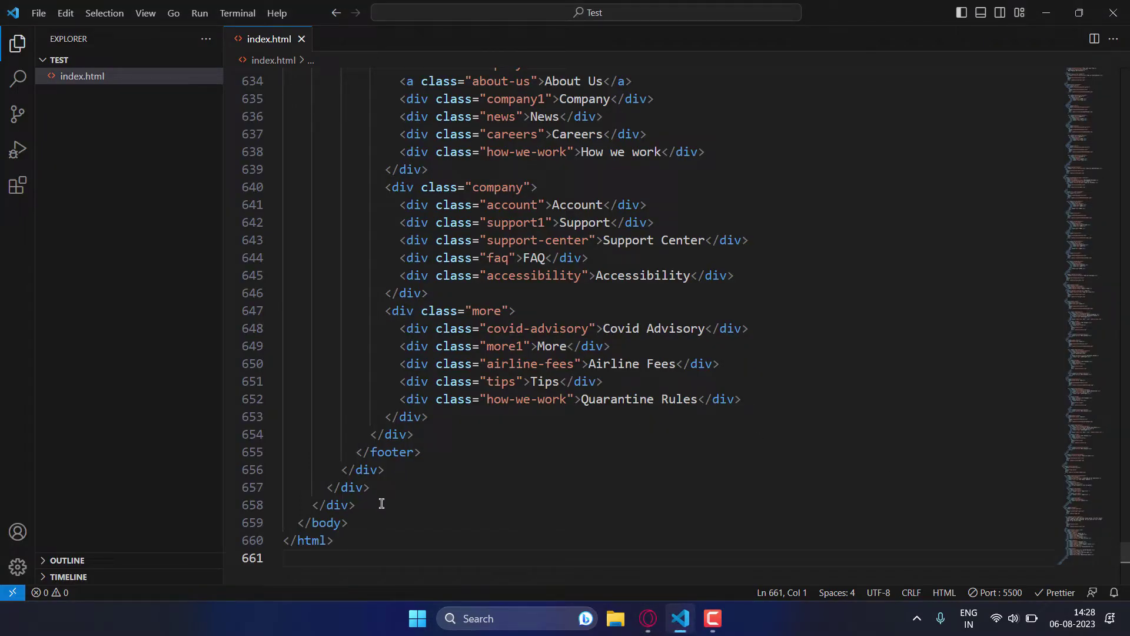
pyautogui.click(381, 503)
pyautogui.press('Return')
pyautogui.write('<')
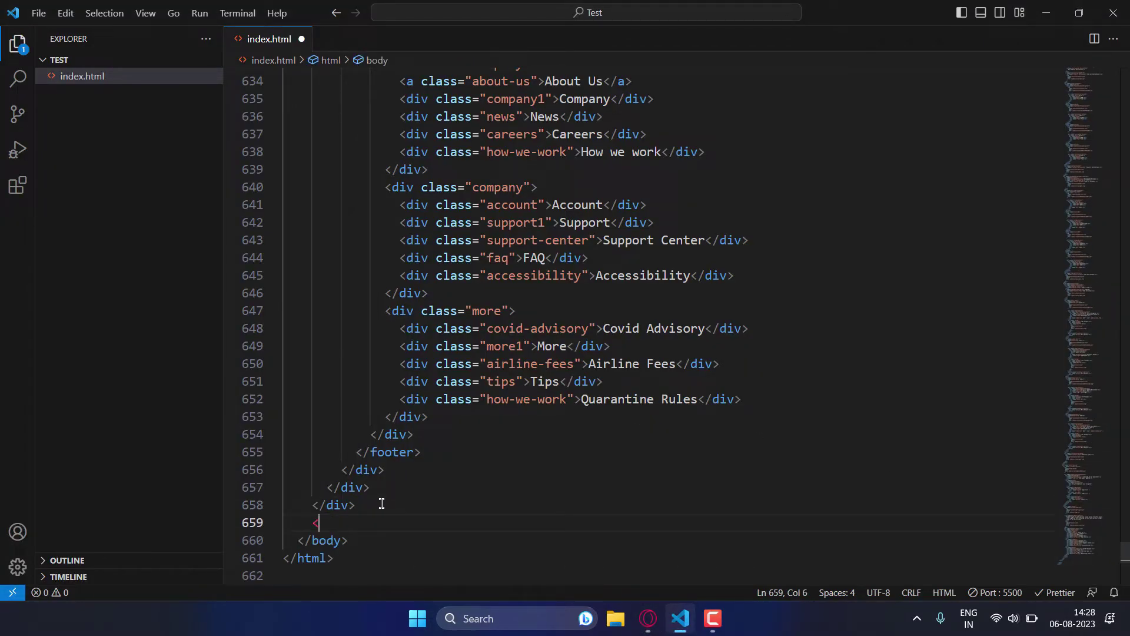
pyautogui.write('style></style>')
pyautogui.hotkey('ctrl', 'v')
# Copy the generated global.css code from the Locofy panel
pyautogui.hotkey('alt', 'Tab')
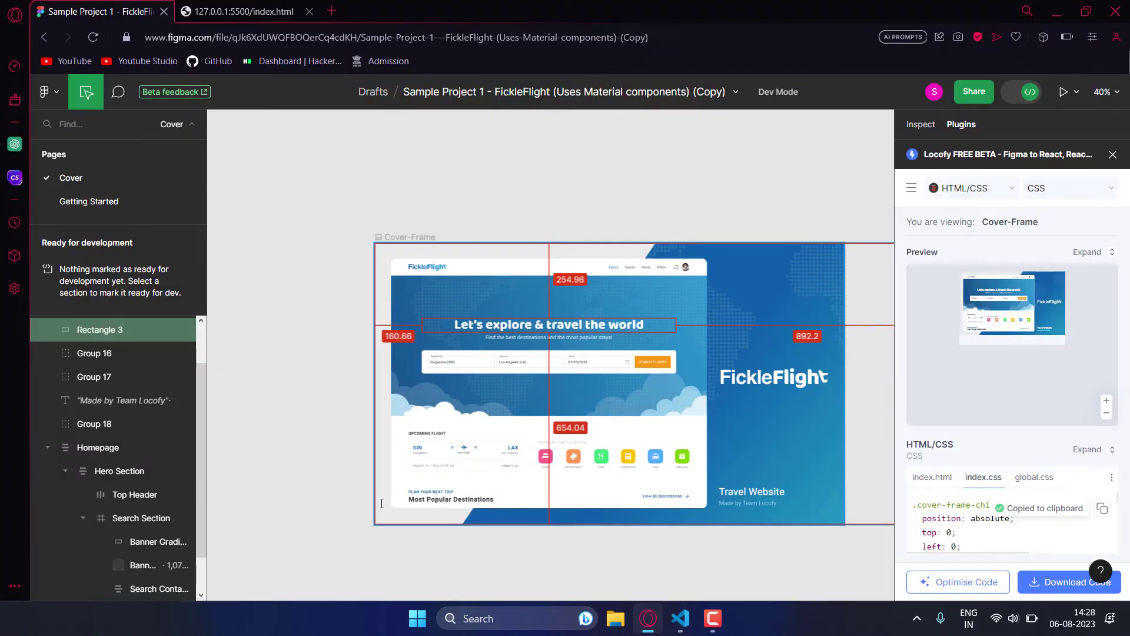
pyautogui.click(1019, 484)
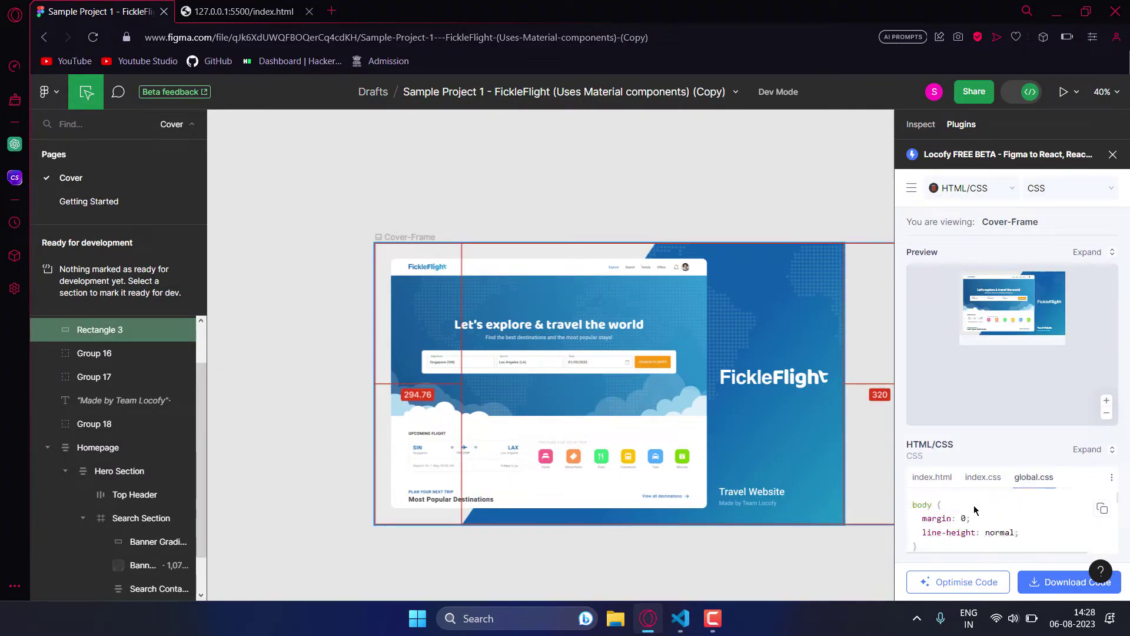
pyautogui.click(1099, 509)
pyautogui.hotkey('alt', 'Tab')
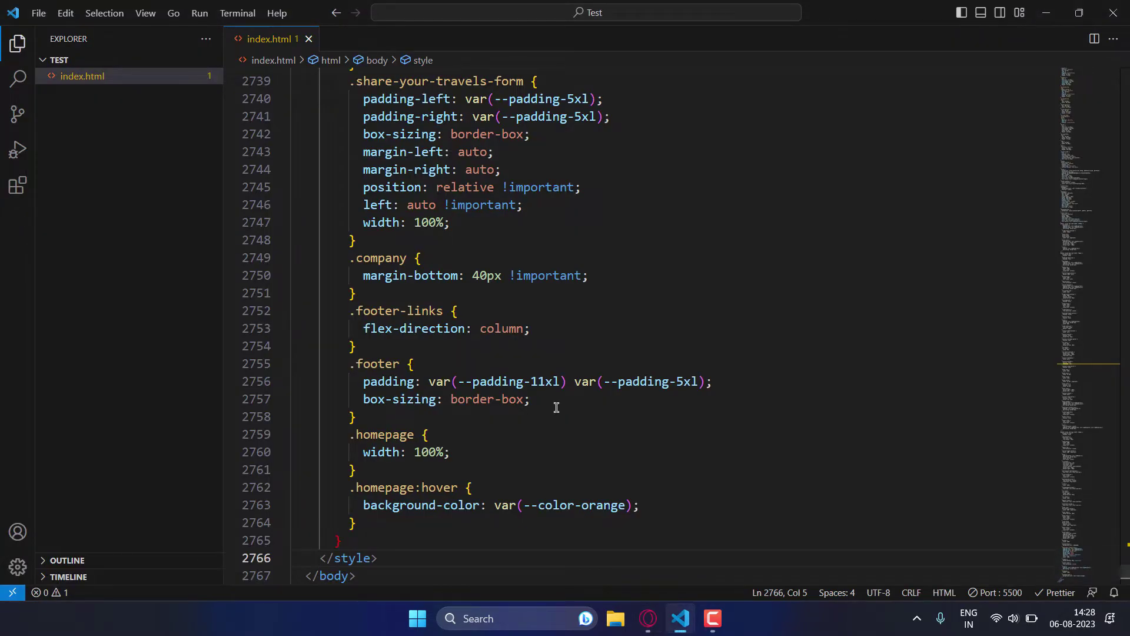
pyautogui.hotkey('alt', 'Tab')
# Paste the global CSS variables after the last style rule in index.html, save, and view the page
pyautogui.hotkey('ctrl', 'Tab')
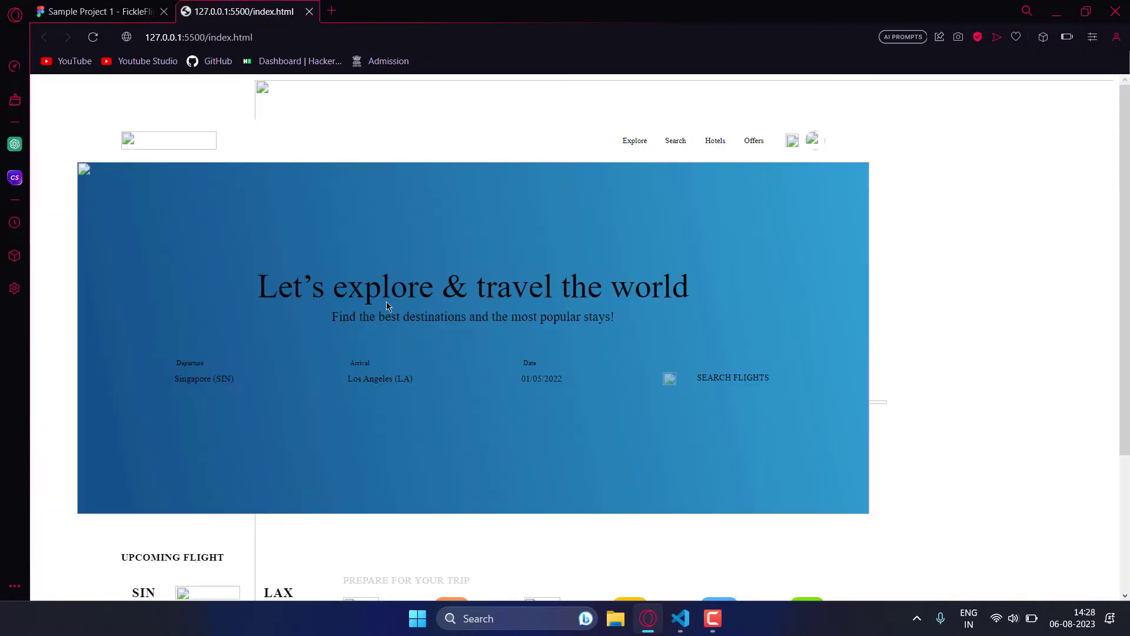
pyautogui.scroll(-3, 479, 293)
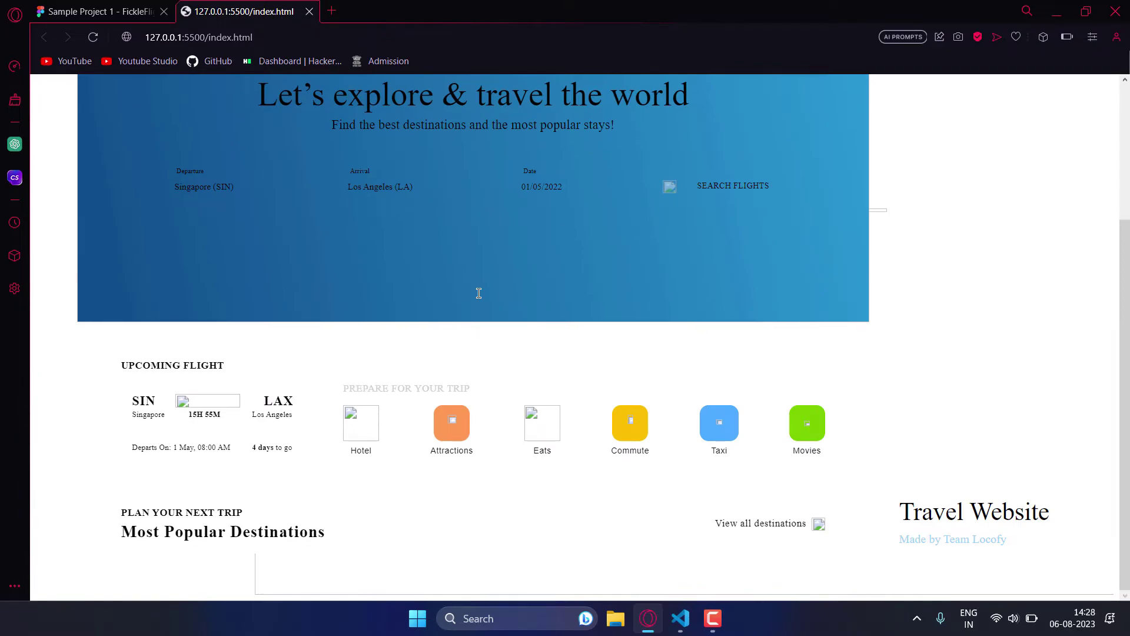
pyautogui.hotkey('alt', 'Tab')
pyautogui.click(355, 540)
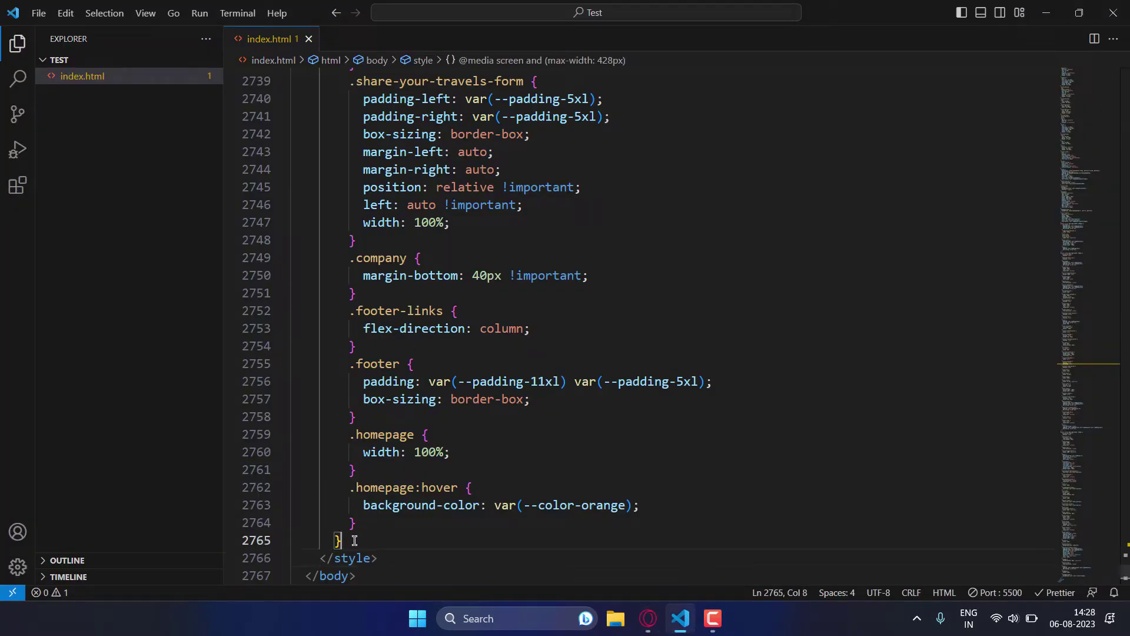
pyautogui.press('Return')
pyautogui.hotkey('ctrl', 'v')
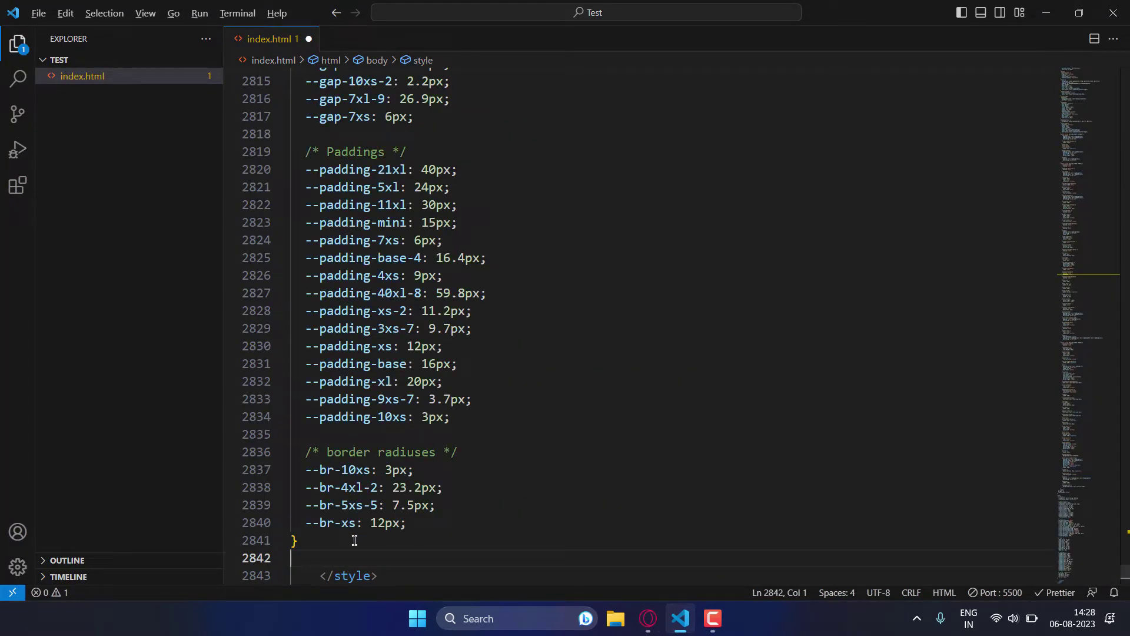
pyautogui.hotkey('ctrl', 's')
pyautogui.hotkey('alt', 'Tab')
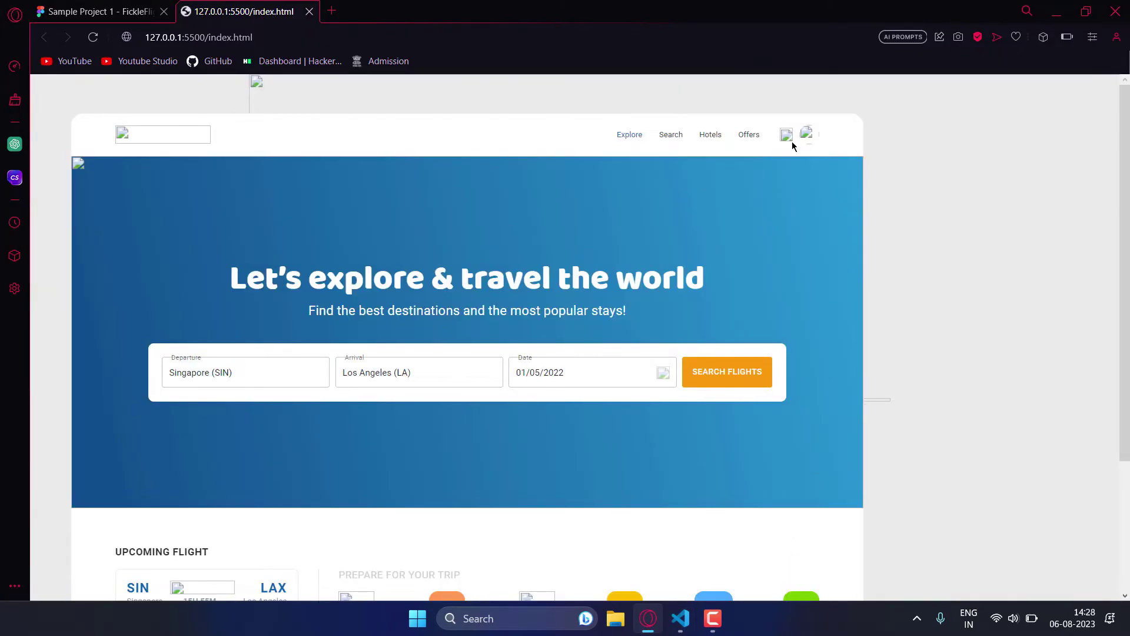
pyautogui.click(131, 6)
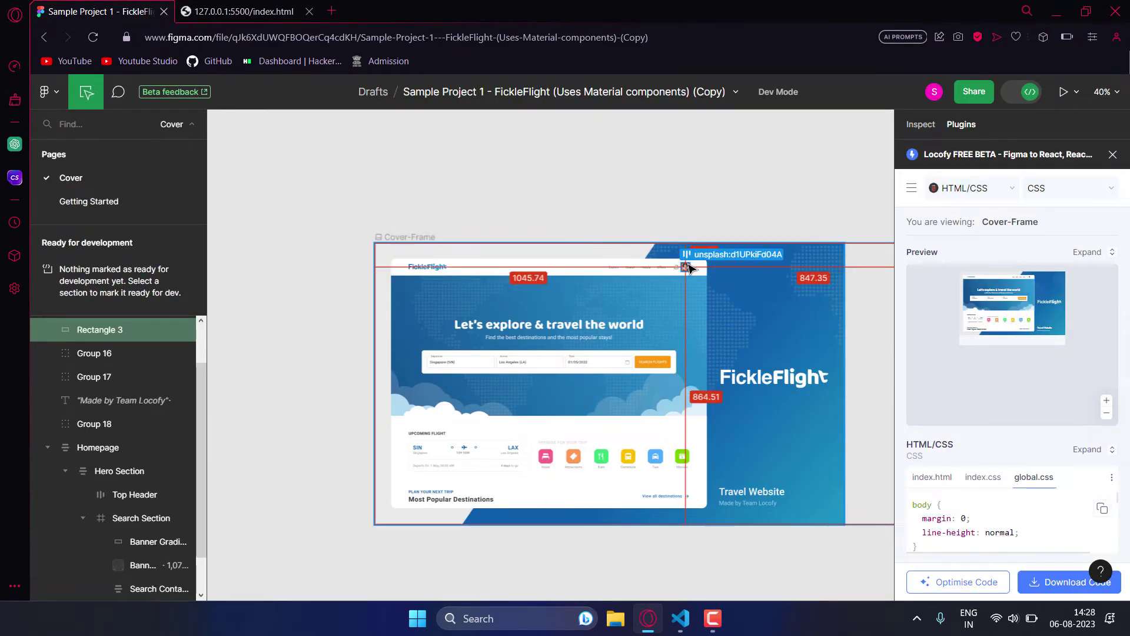
pyautogui.click(287, 5)
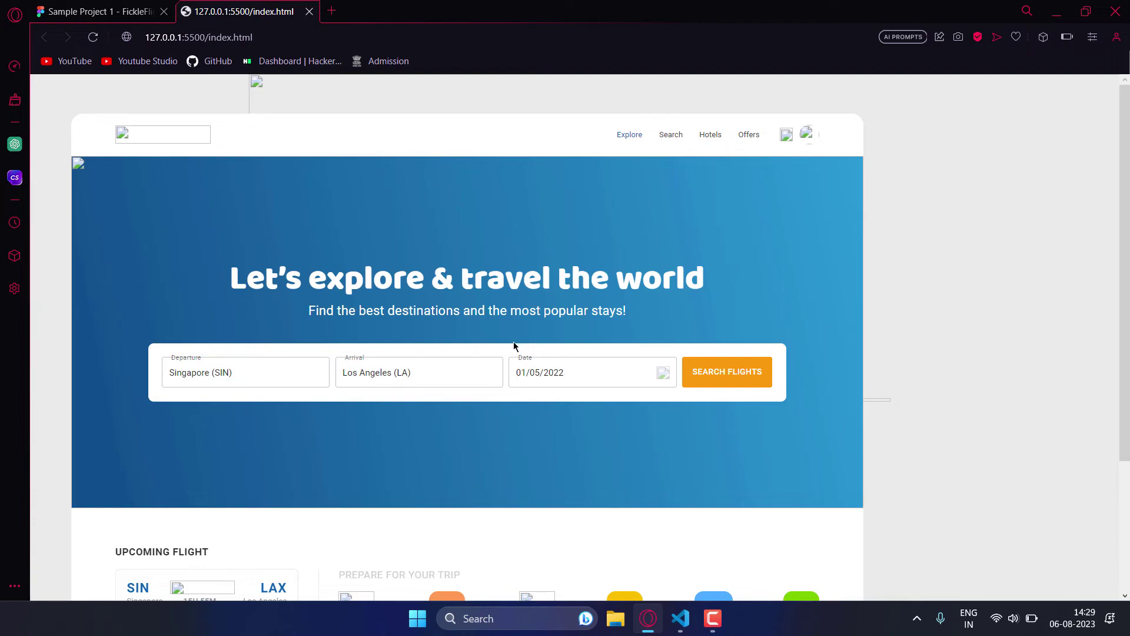
pyautogui.scroll(-3, 515, 347)
pyautogui.scroll(3, 514, 349)
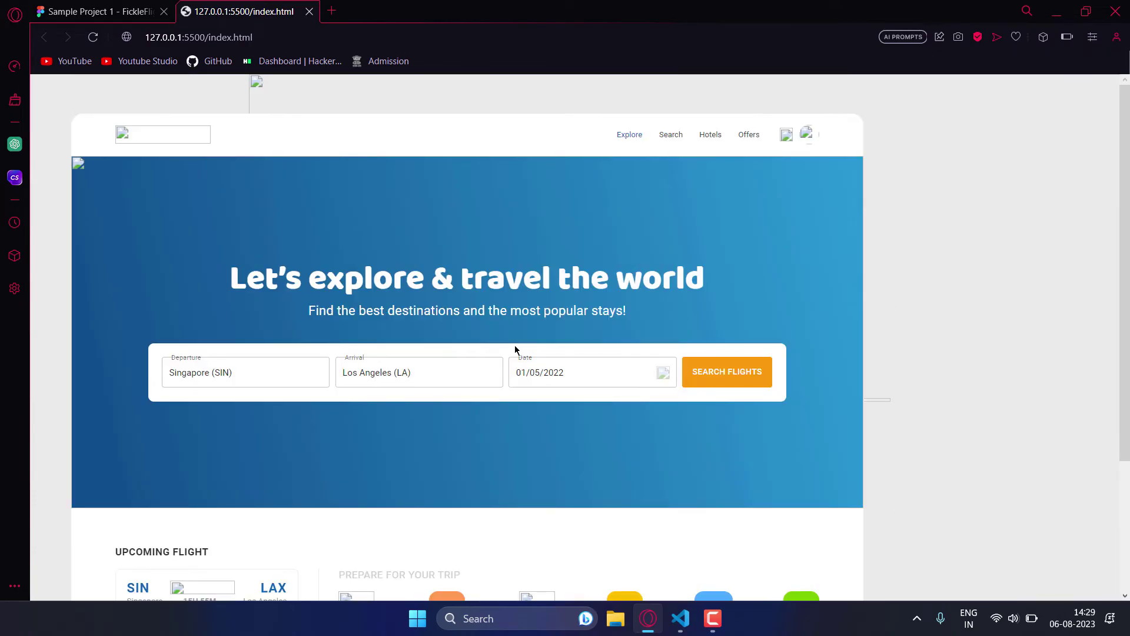